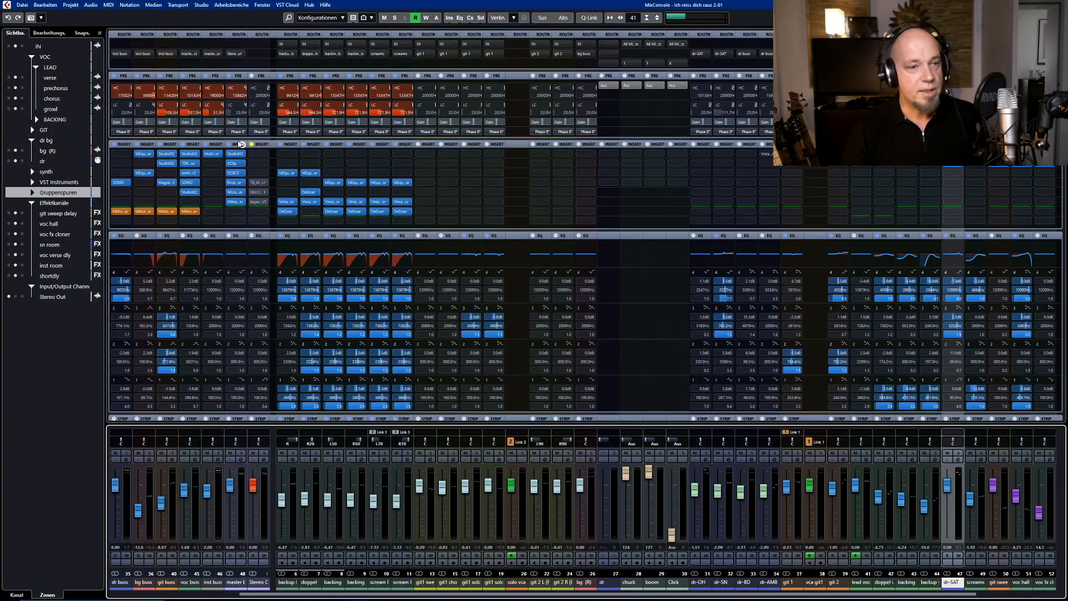
Step: Open the MMultiAnalyzer insert on the voc buss, enlarge its window and place it over the mixer
click(192, 211)
drag(528, 110, 478, 60)
drag(812, 424, 876, 470)
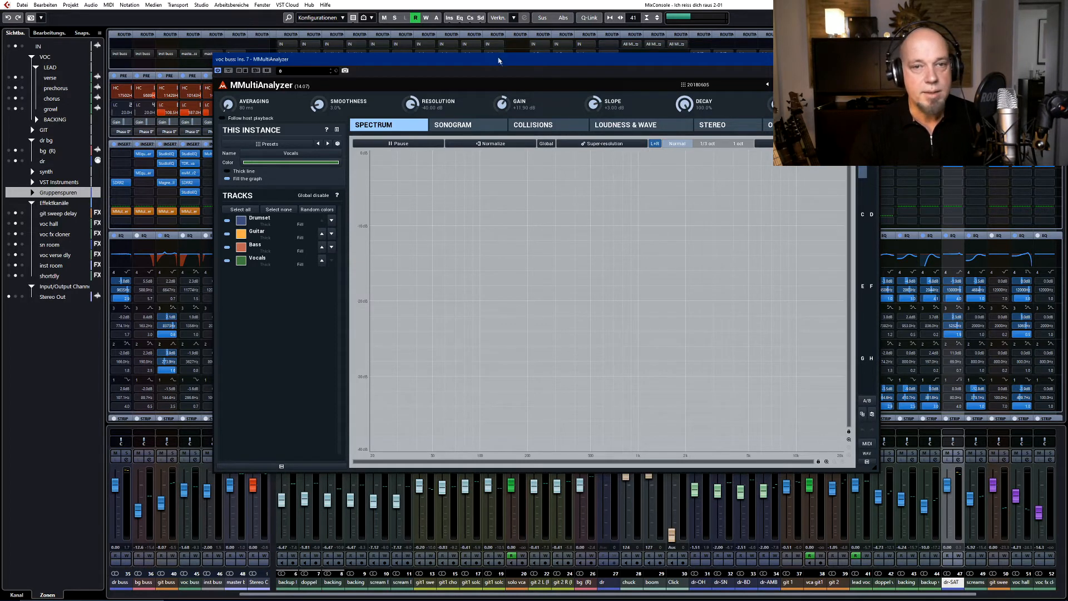
drag(498, 61, 536, 75)
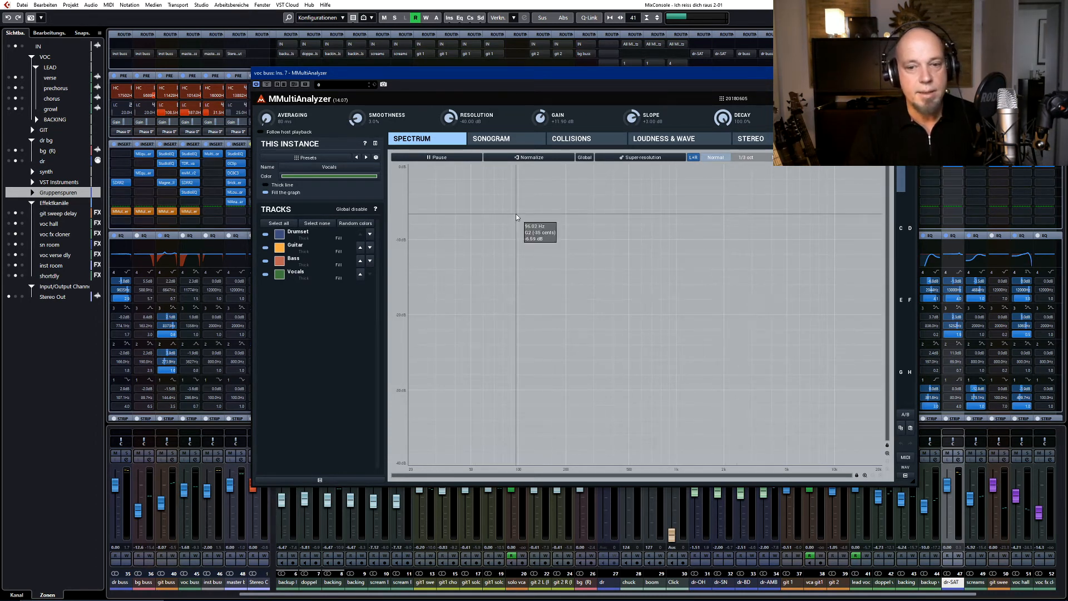
drag(556, 80, 533, 94)
Step: Switch from the MixConsole to the project window and place the playback cursor near the end of bar 17
click(518, 4)
key(F3)
click(535, 55)
click(606, 443)
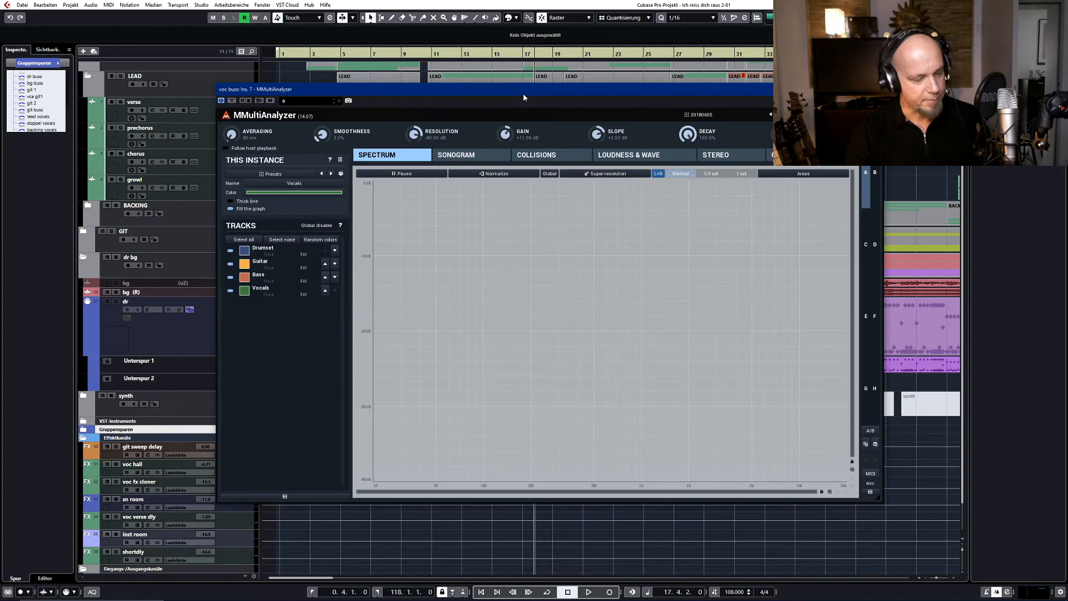
Step: Play the song from bar 17 to about bar 27, with a pause at bar 19, to capture all tracks' spectra in the analyzer
key(space)
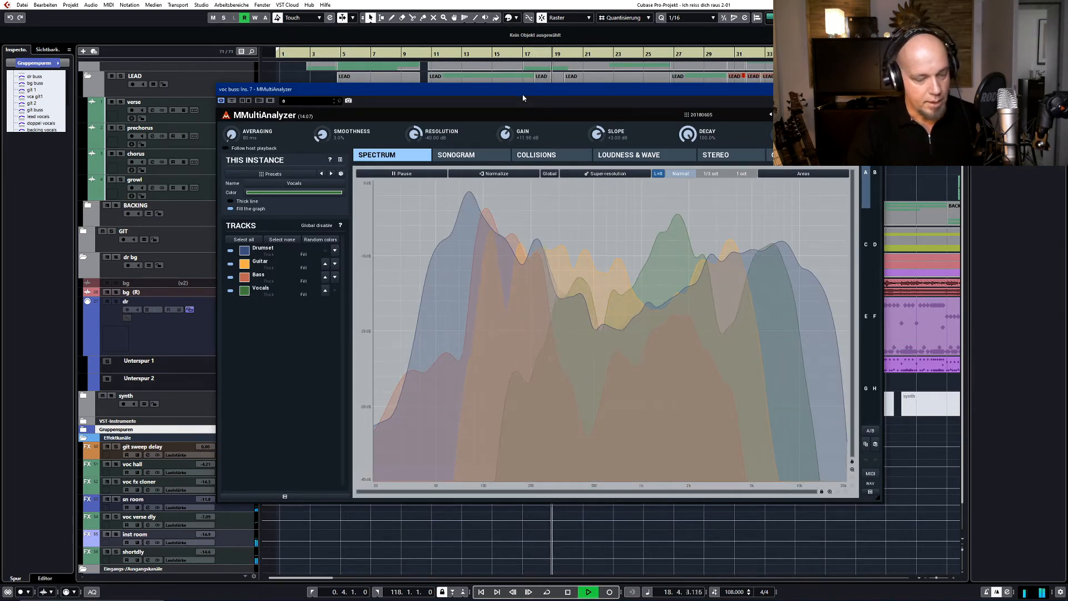
key(space)
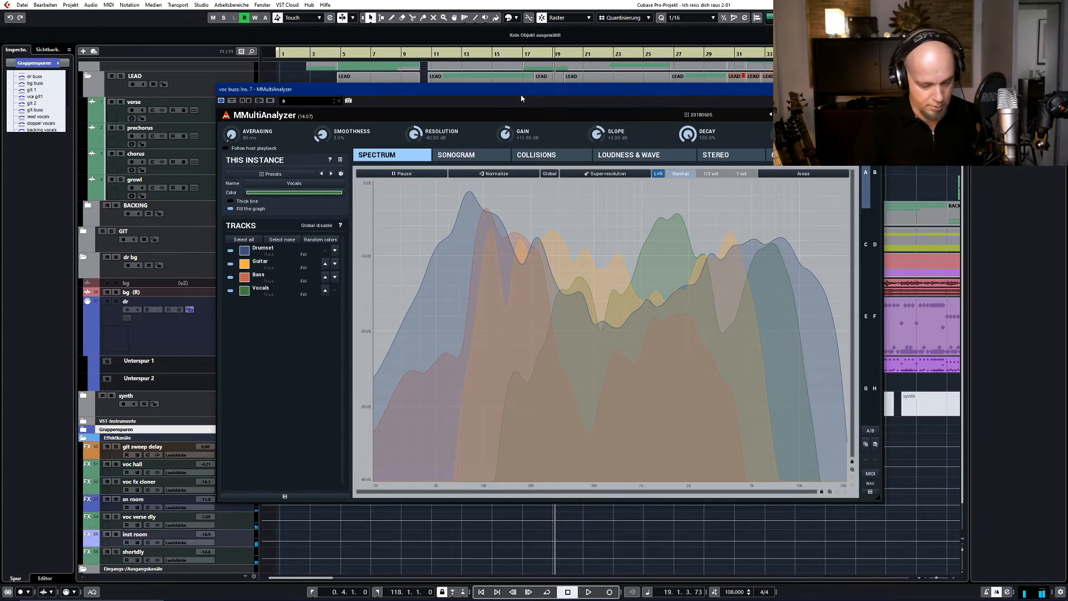
key(space)
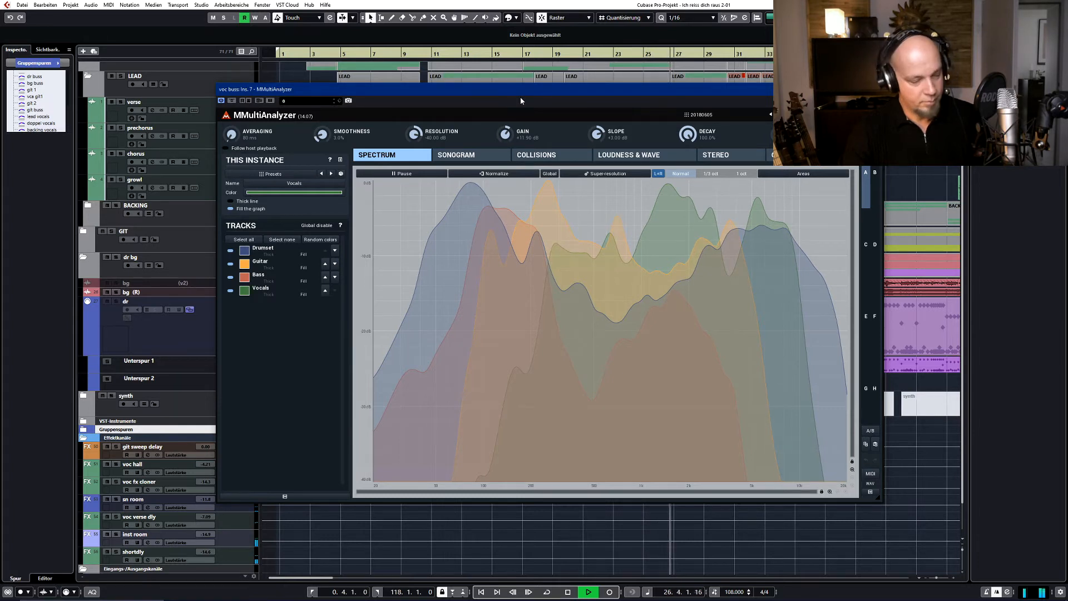
key(space)
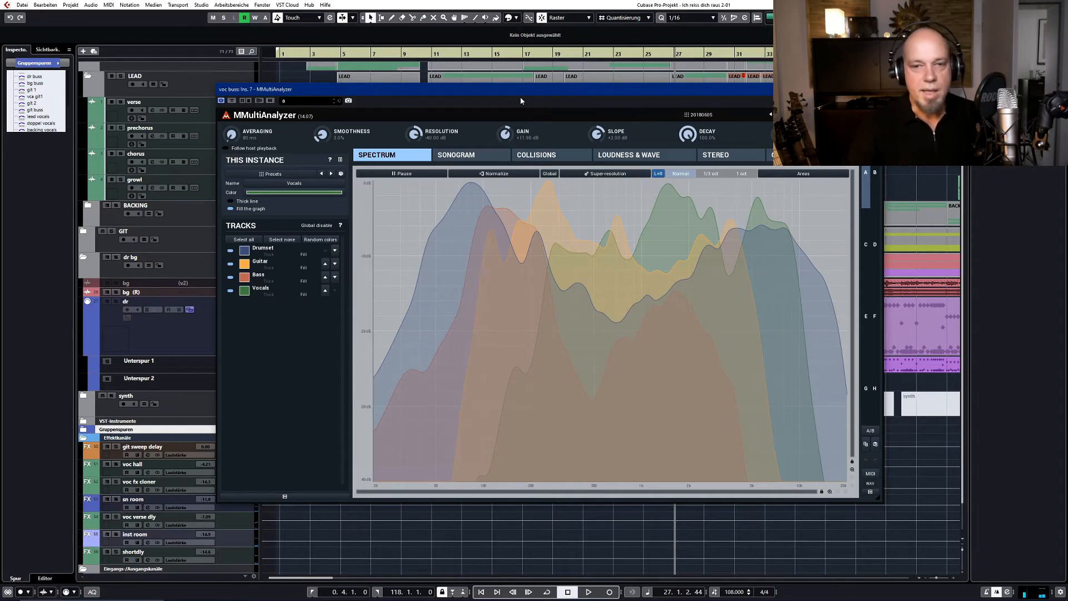
Step: Reduce the analyzer's gain to +8.45 dB and its smoothness to 2.2%
scroll(504, 134, down, 3)
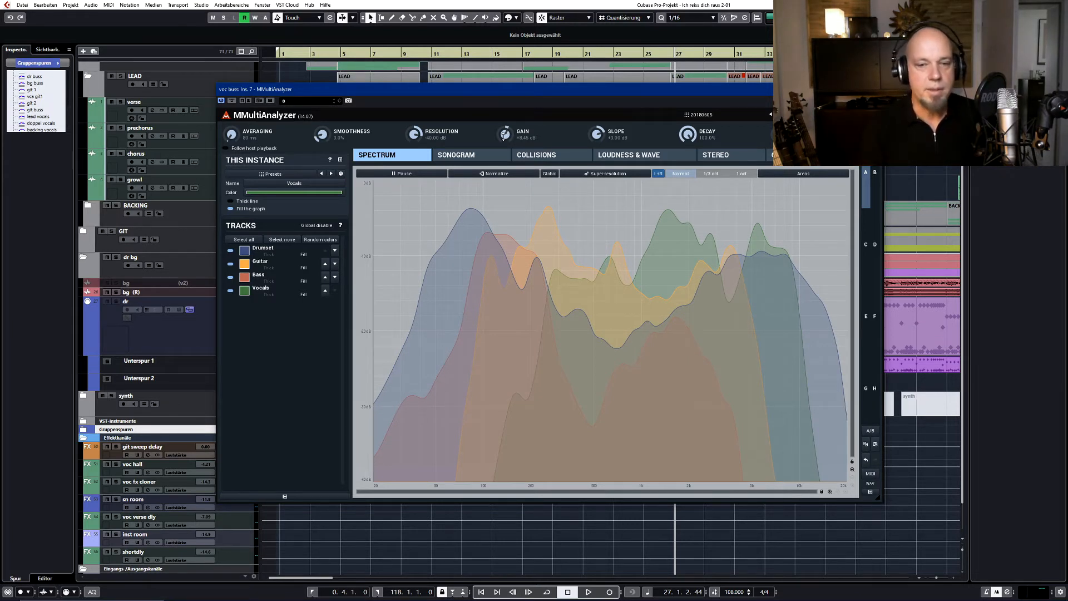
drag(325, 131, 324, 132)
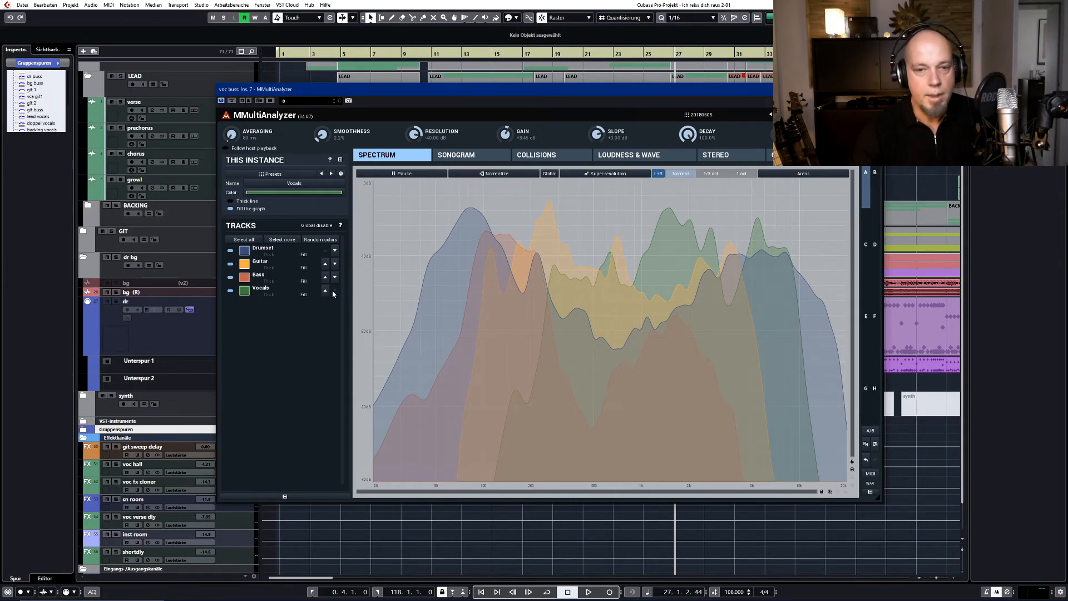
Step: Hide the Guitar, Bass and Vocals curves in the analyzer to examine the Drumset spectrum alone
click(230, 264)
click(230, 277)
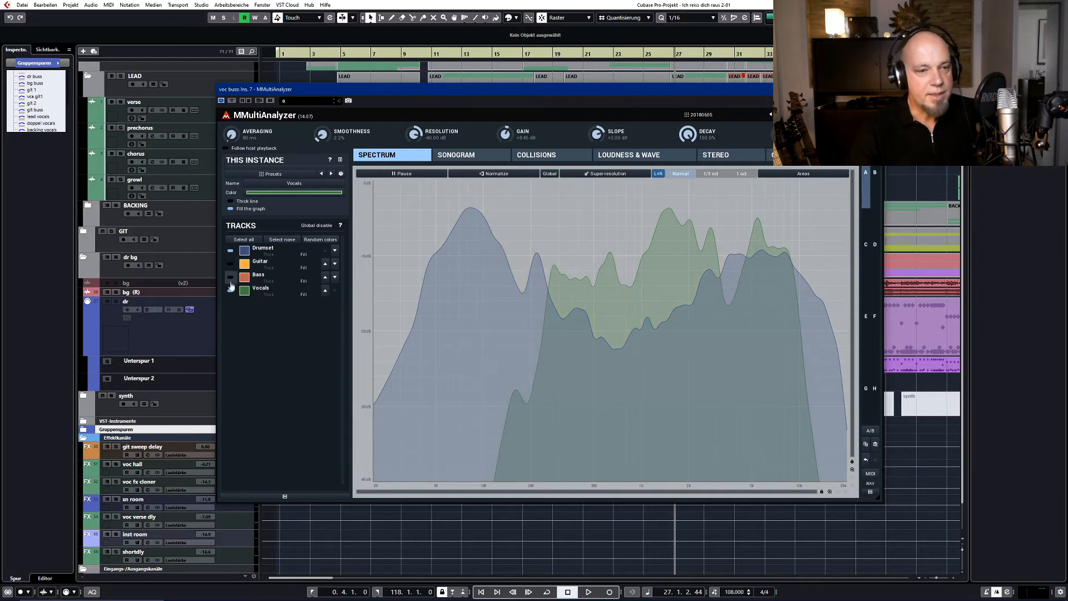
click(230, 290)
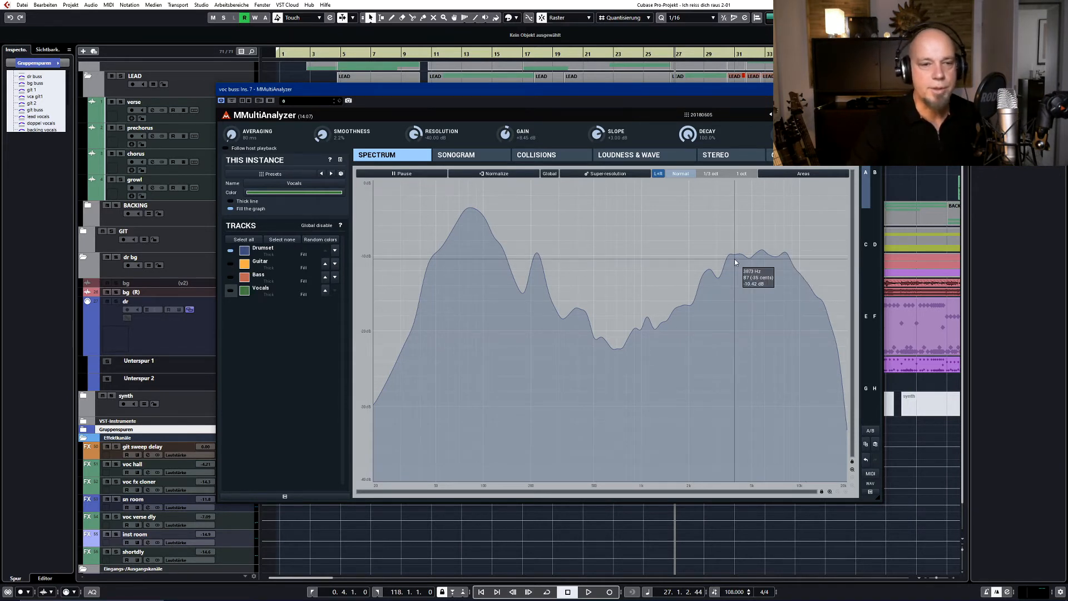
Step: Show the Bass, Guitar and Vocals curves again one by one, comparing how each spectrum overlaps the others
click(231, 278)
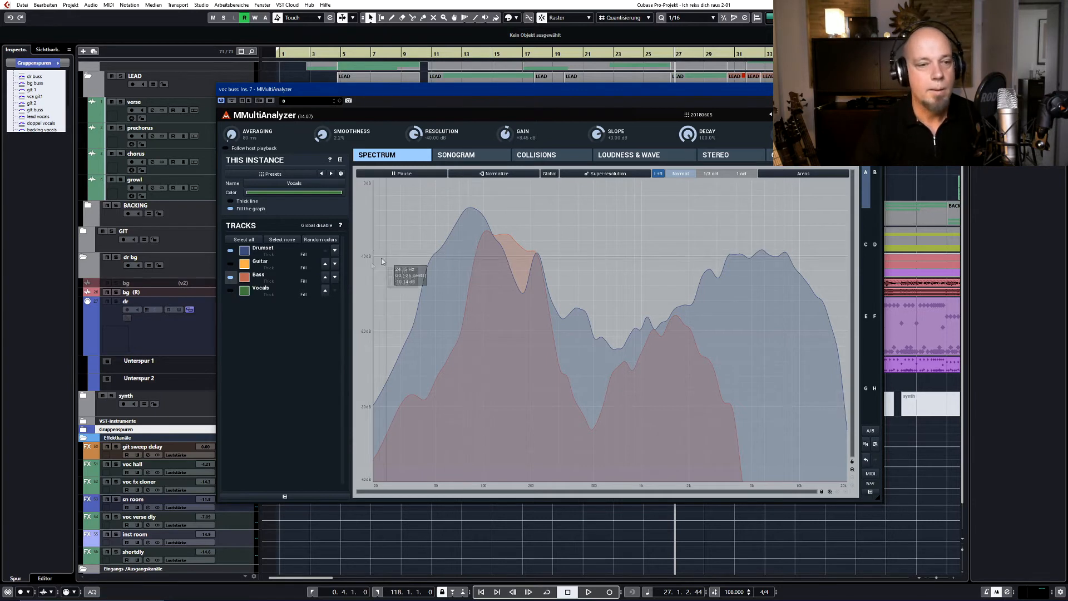
click(231, 263)
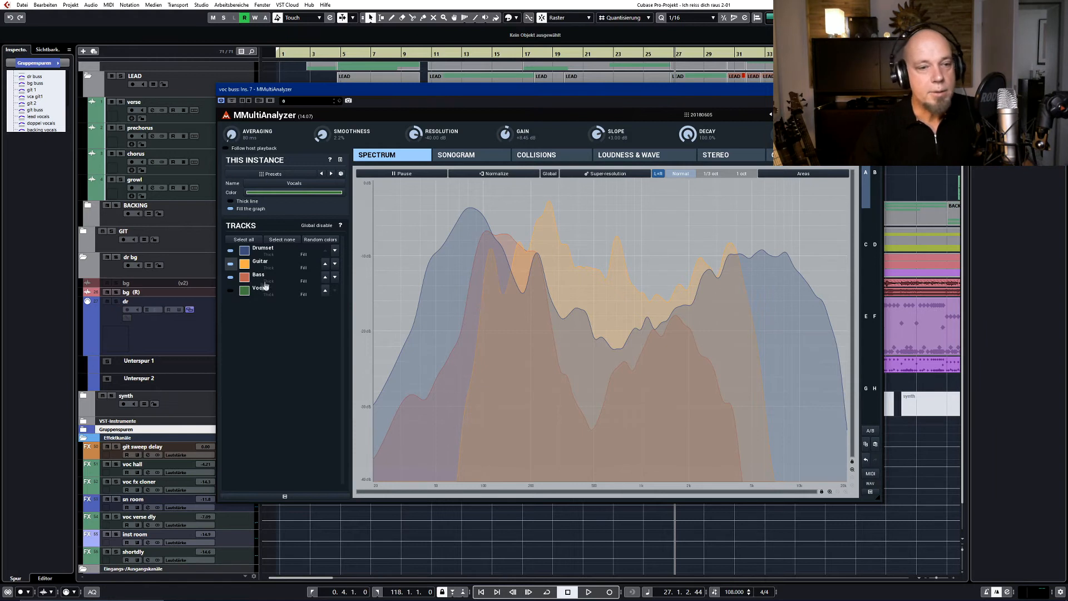
click(231, 291)
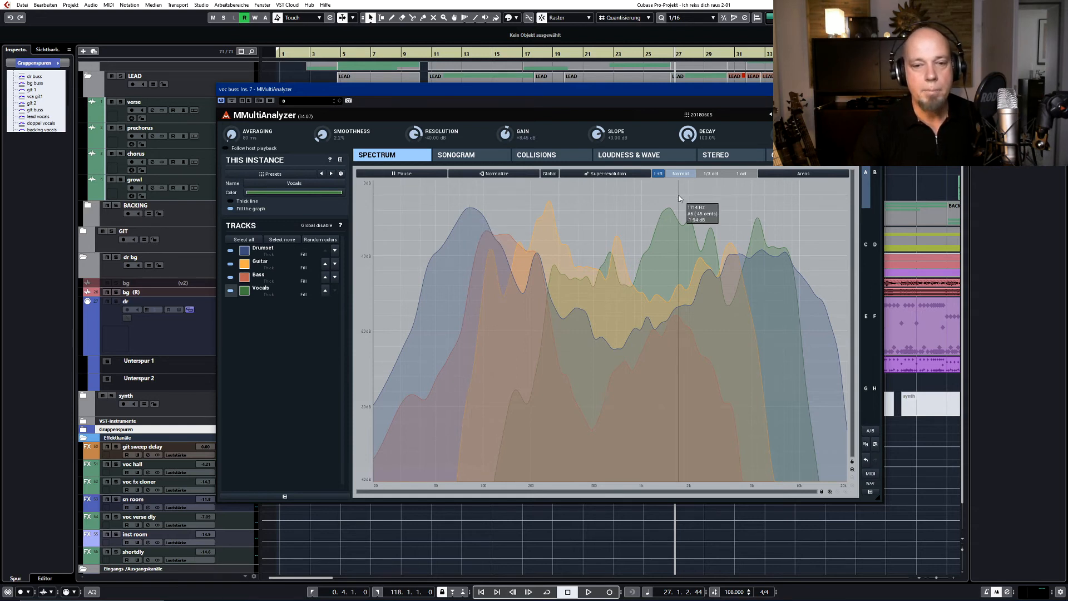
Step: Bring back the MixConsole and move the analyzer window clear of the bus channels' inserts
key(space)
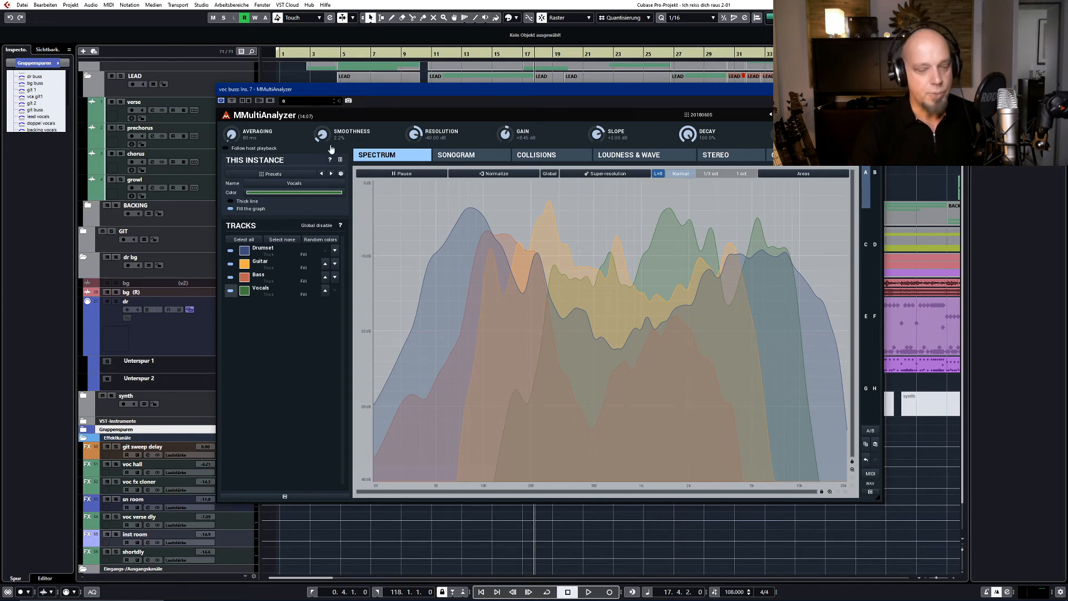
key(F3)
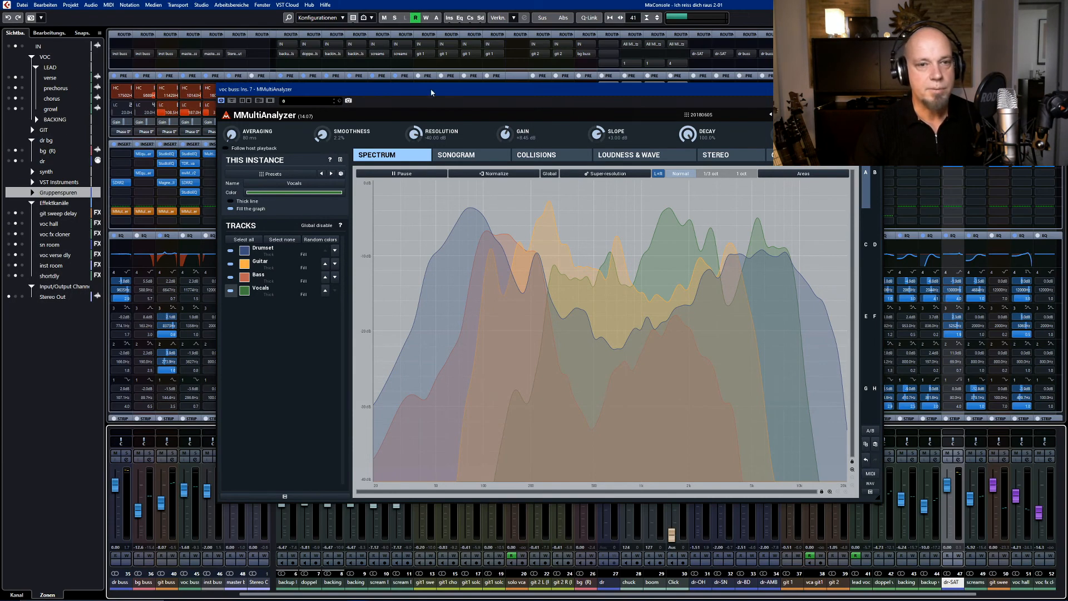
drag(424, 92, 584, 98)
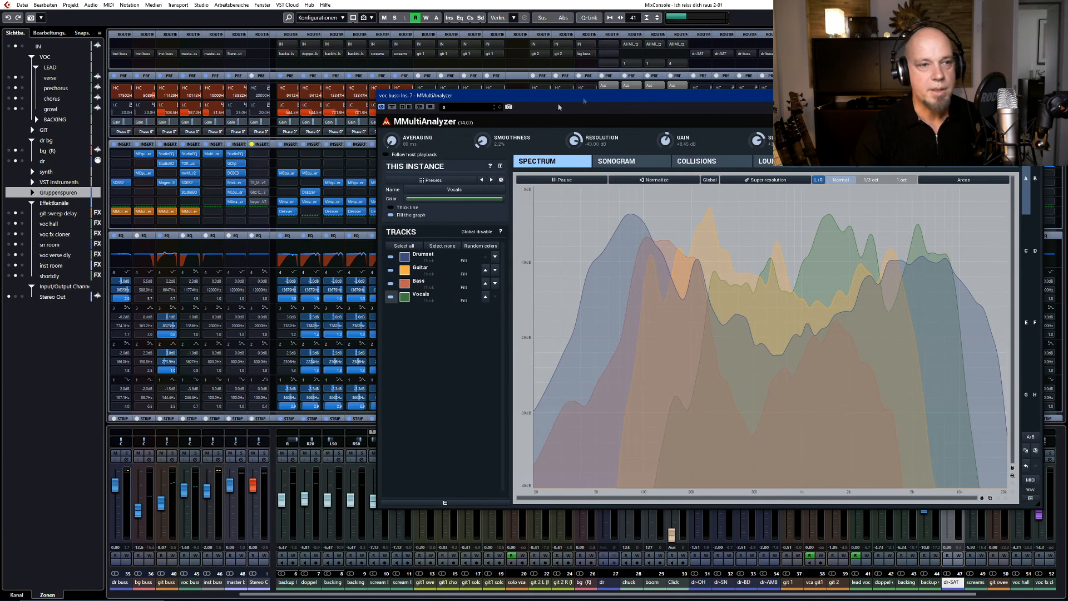
Step: Open the MEqualizer on the bg buss, compare its EQ curve with the analyzer's spectra and close it
click(145, 155)
drag(760, 240, 689, 407)
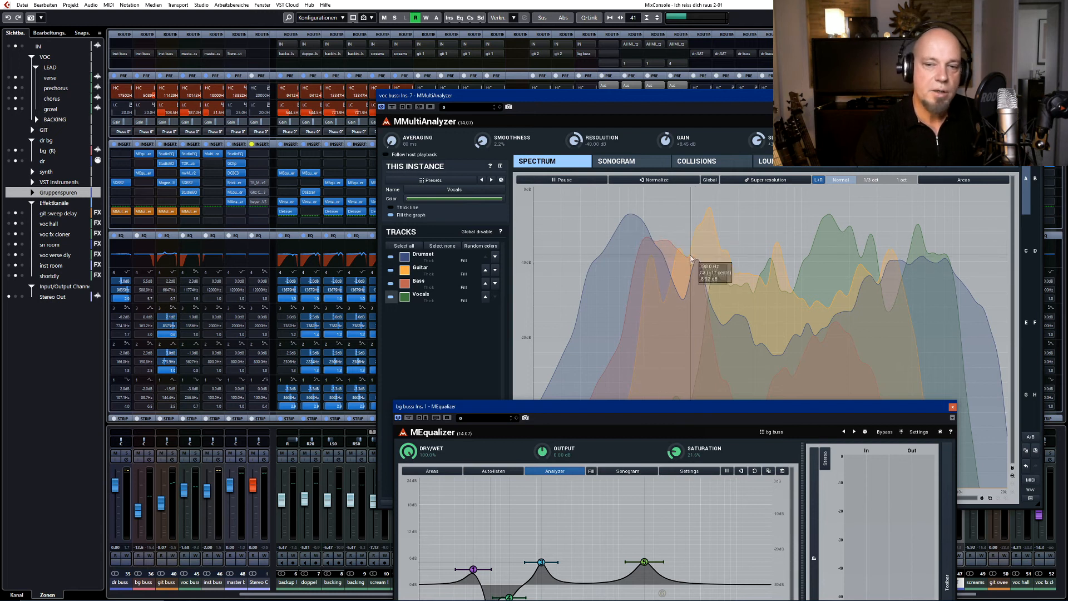
drag(656, 405, 552, 192)
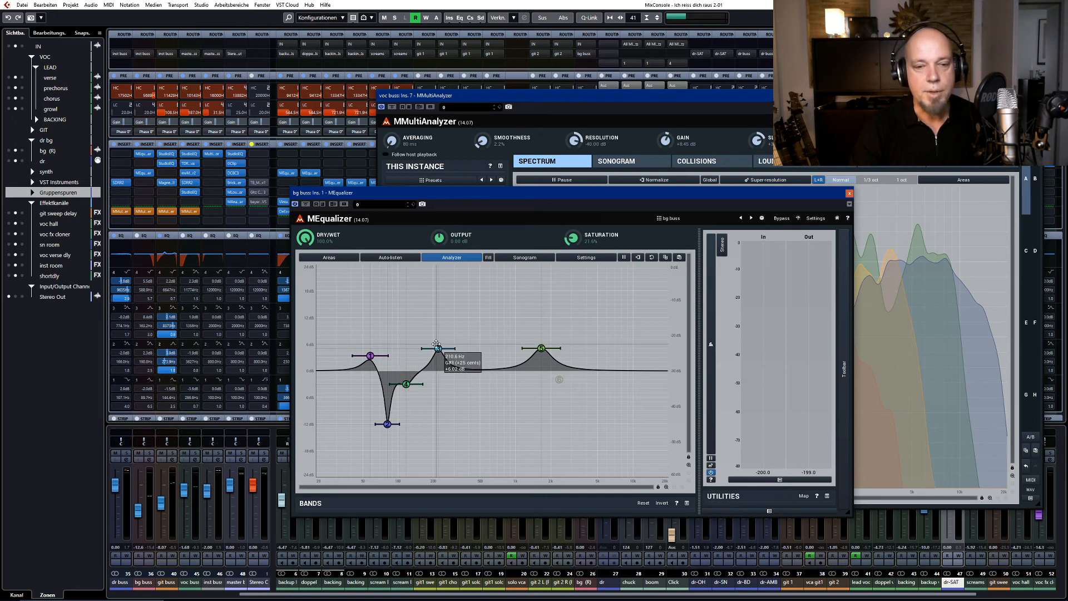
drag(582, 194, 658, 357)
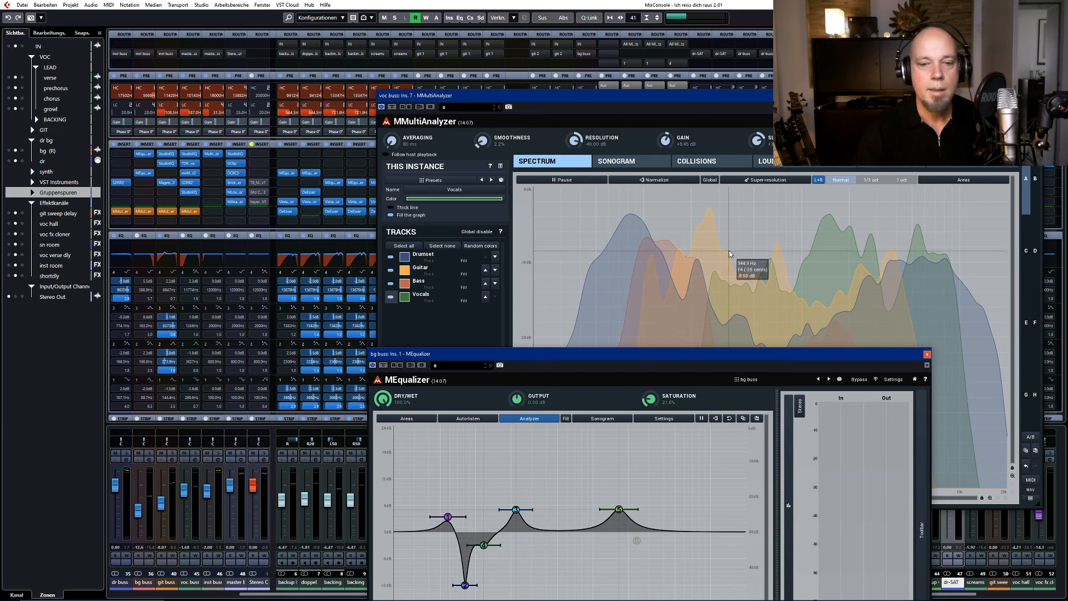
drag(703, 359, 528, 322)
click(754, 317)
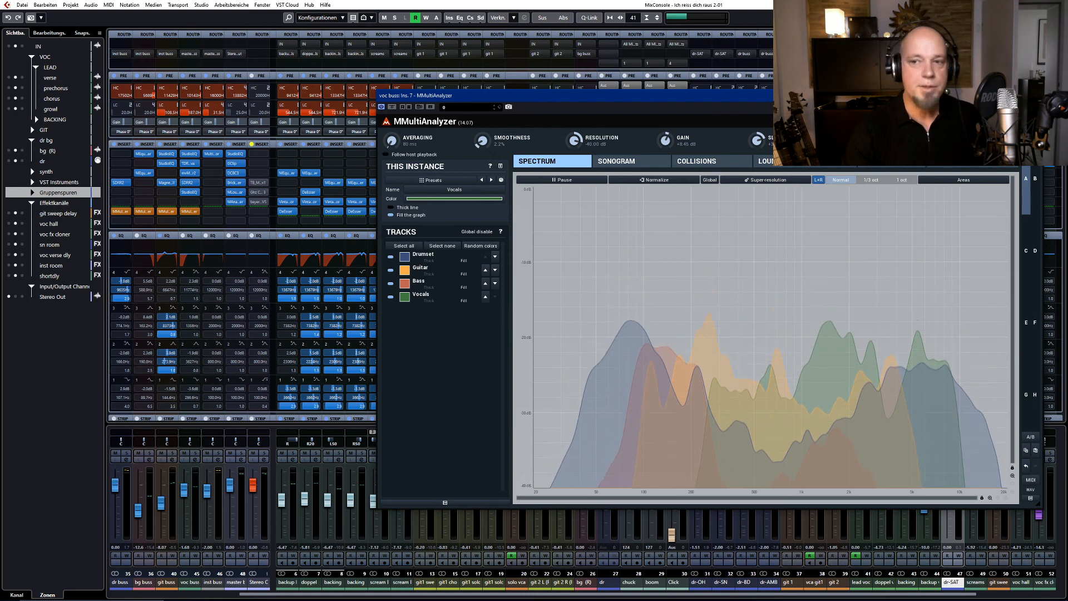
Step: Move the analyzer window higher over the mixer and start playback to watch the live spectra of all tracks
drag(573, 95, 560, 64)
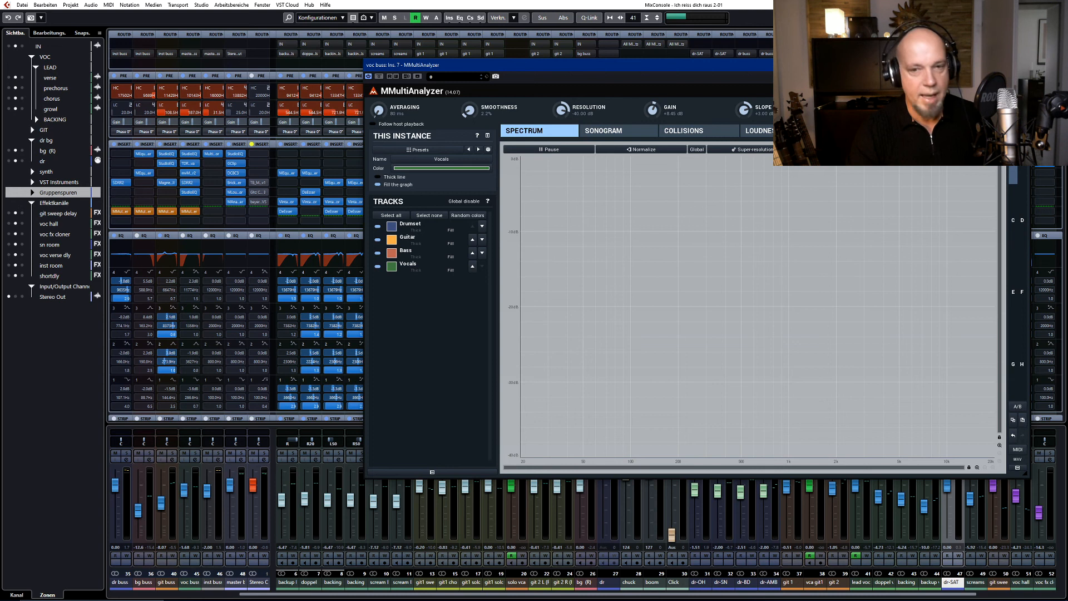
key(space)
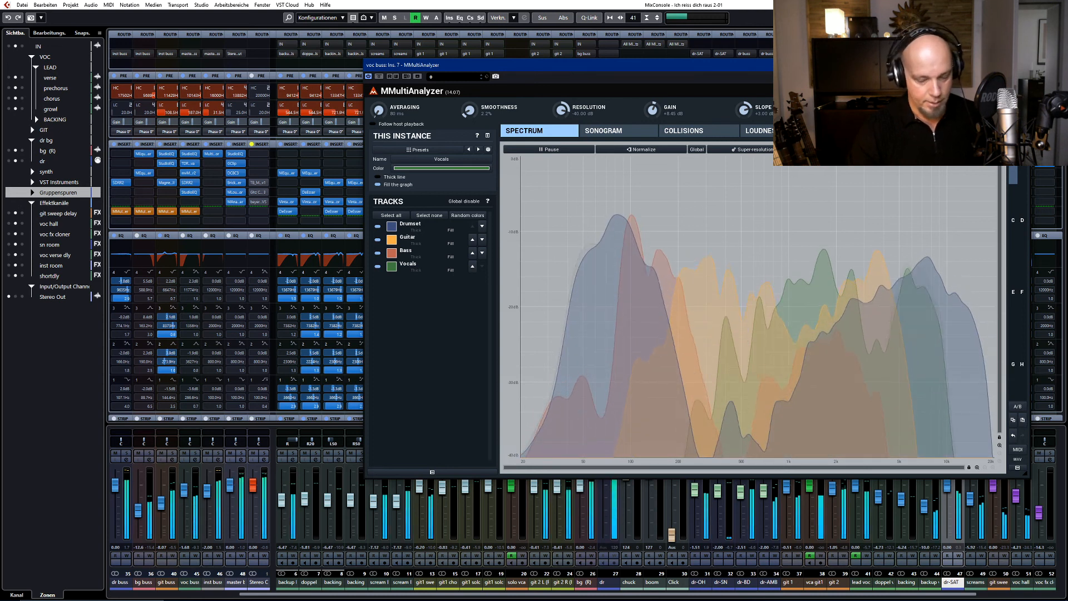